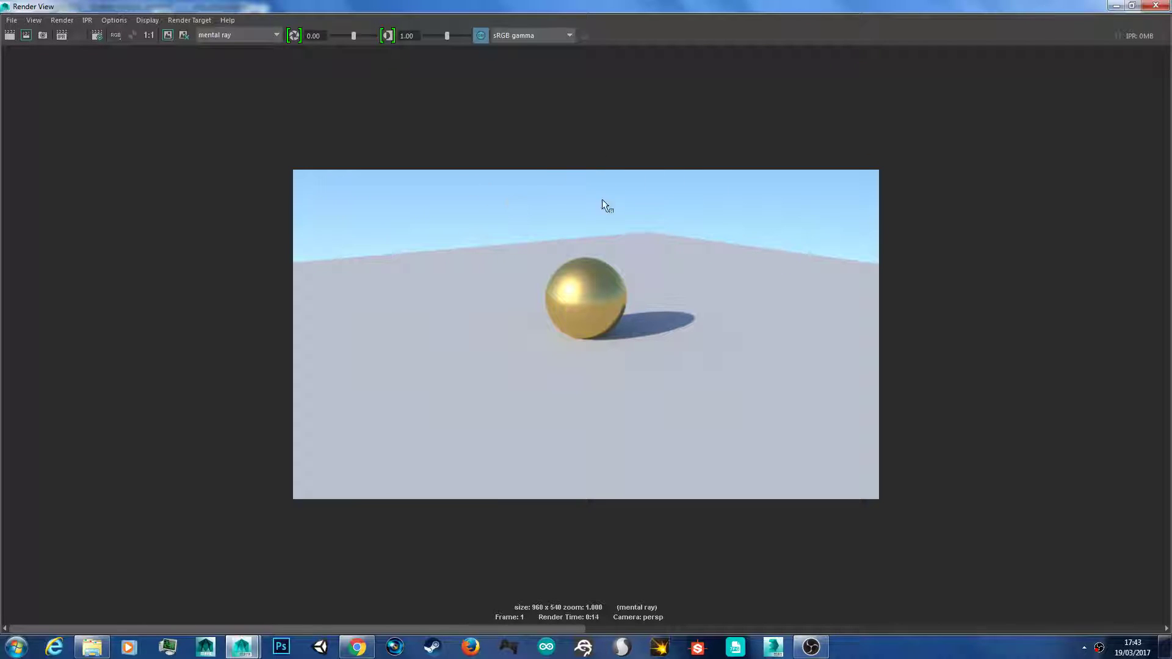
Close the Render View showing the finished gold sphere render and return to the scene.
left_click(1166, 5)
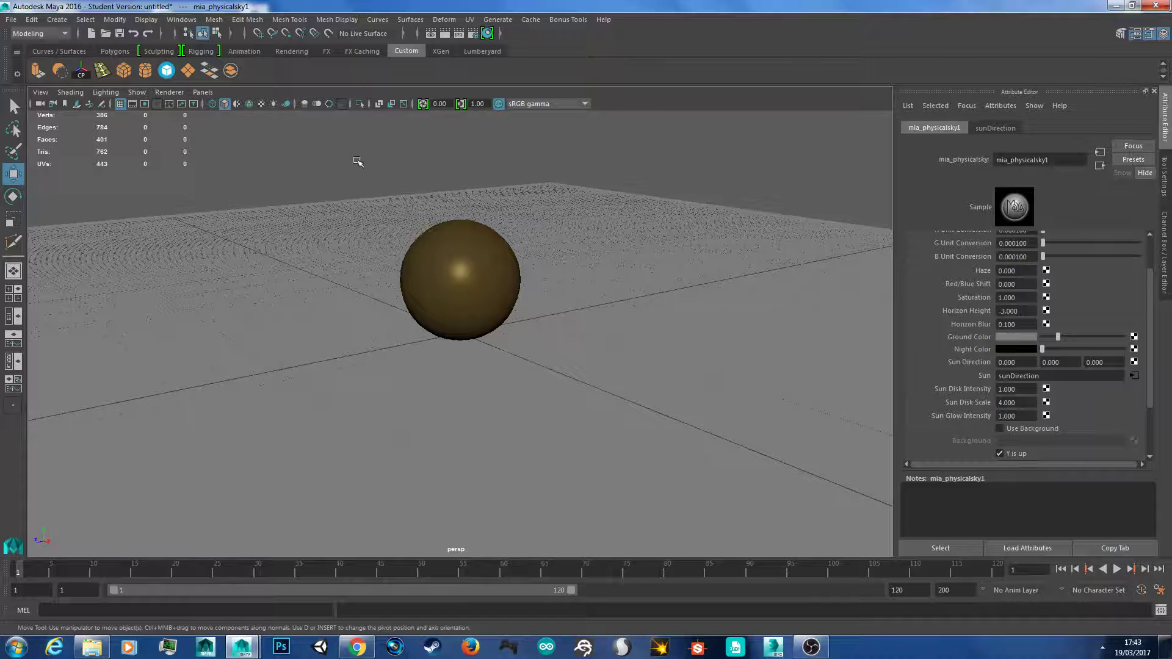
left_click(11, 19)
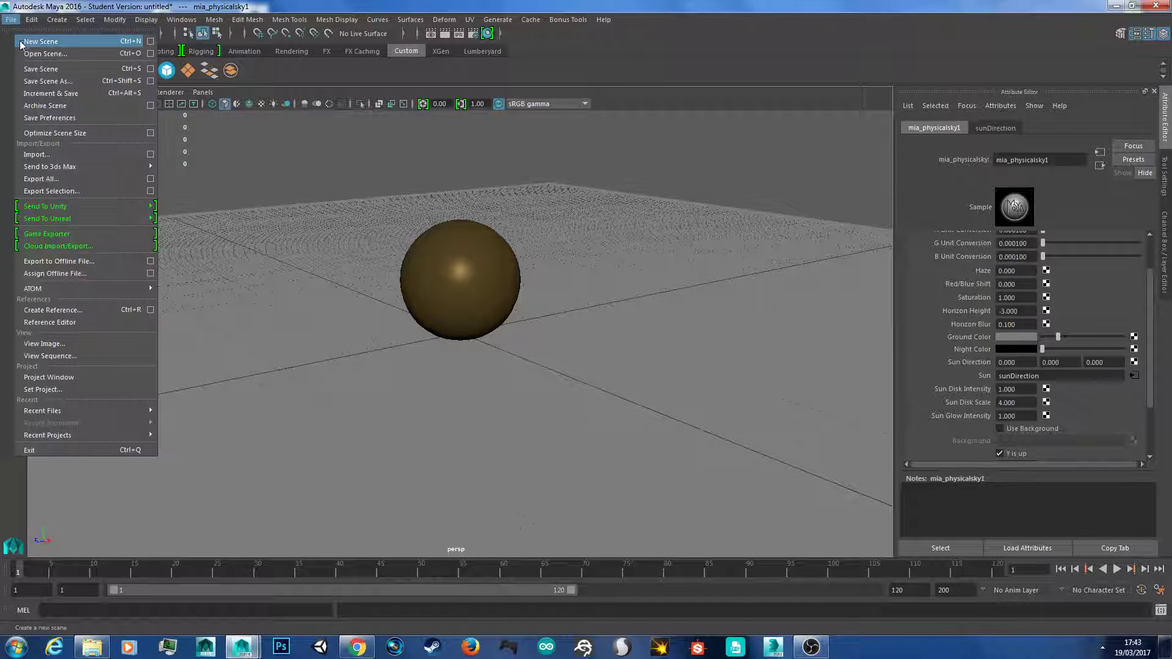
Start a new scene without saving and add a greatly enlarged polygon plane.
left_click(23, 45)
left_click(593, 326)
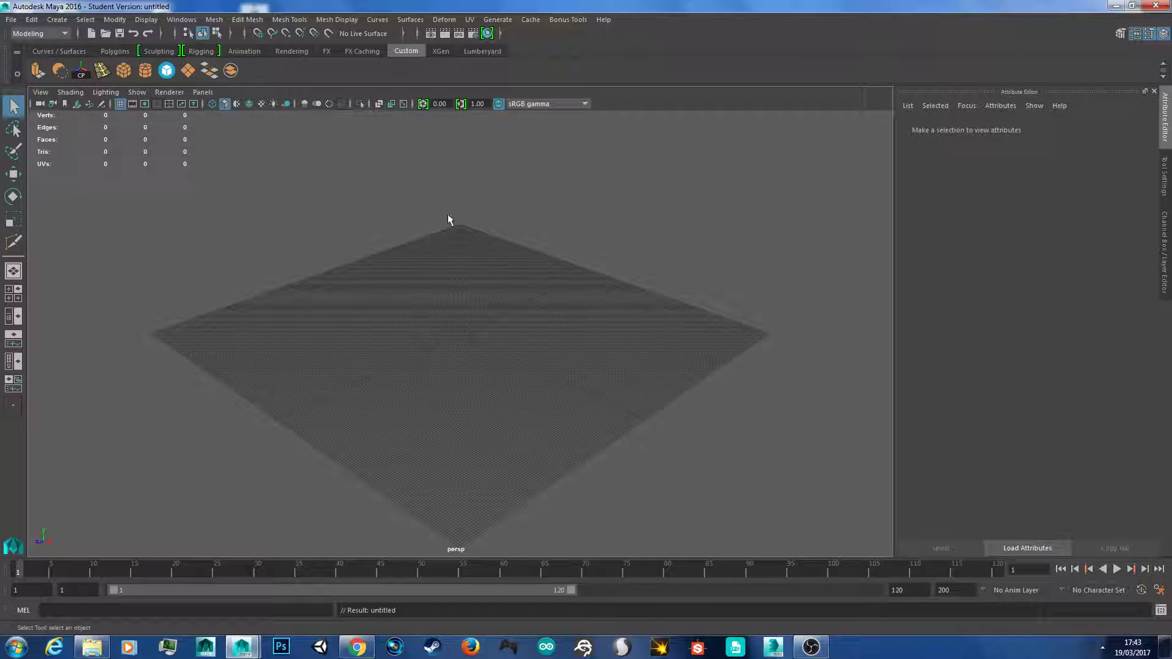
left_click(184, 70)
key("r")
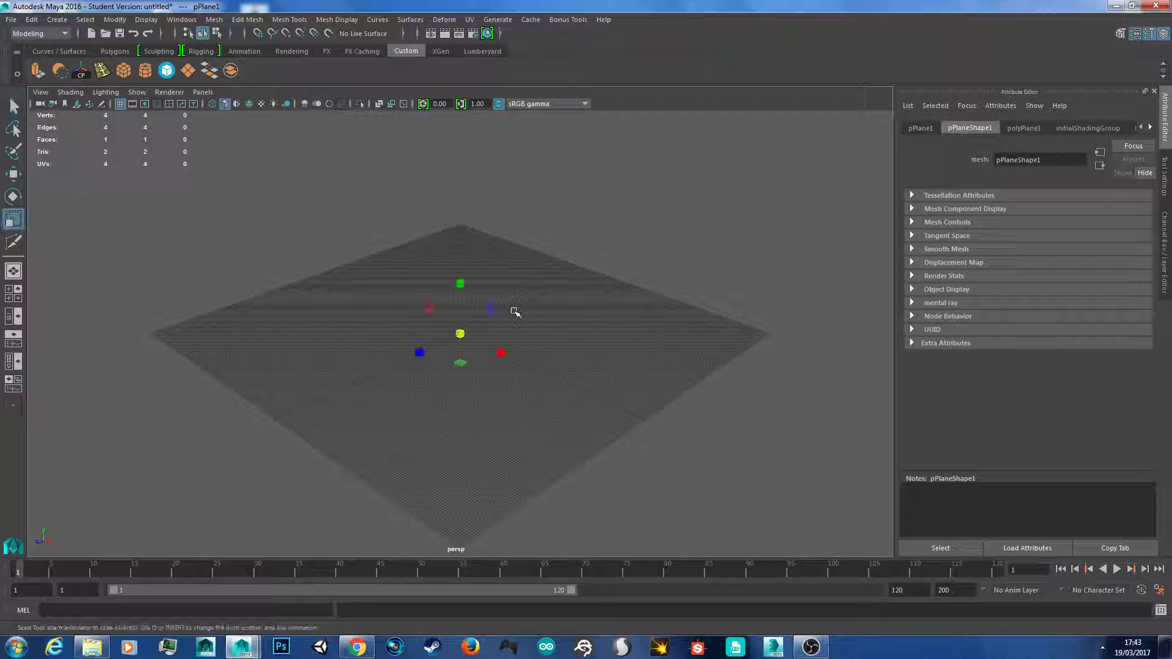
left_click_drag(465, 334, 779, 248)
left_click(779, 248)
scroll(733, 269, "up", 5)
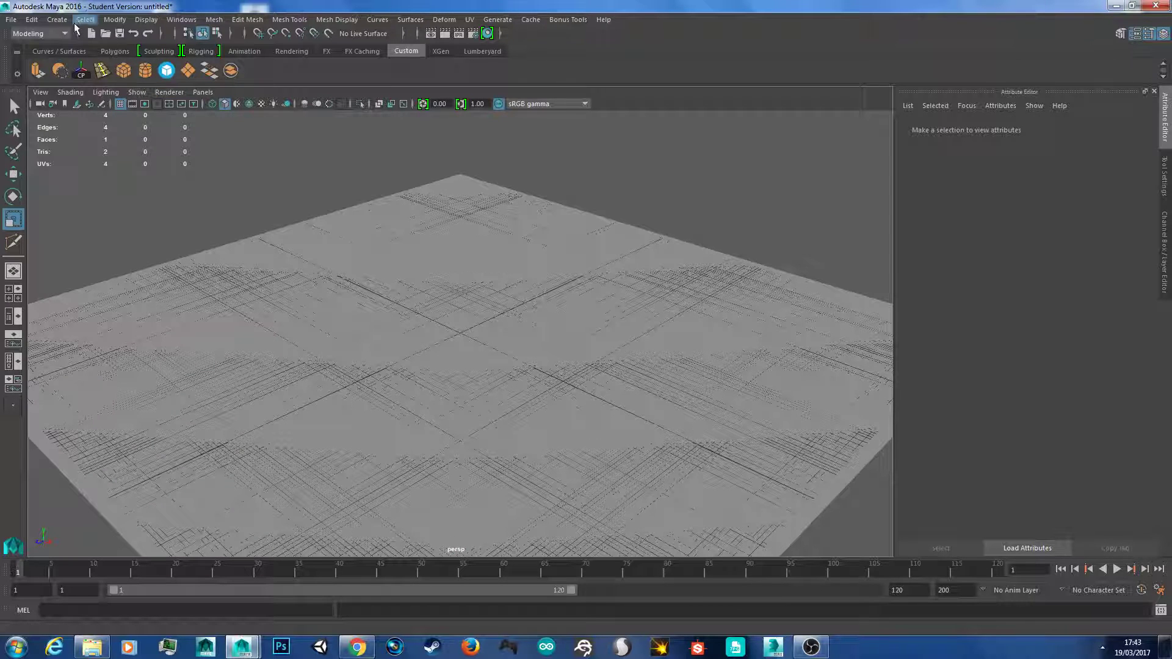
Add a polygon sphere, scale it up and raise it above the plane.
left_click(54, 21)
mouse_move(126, 63)
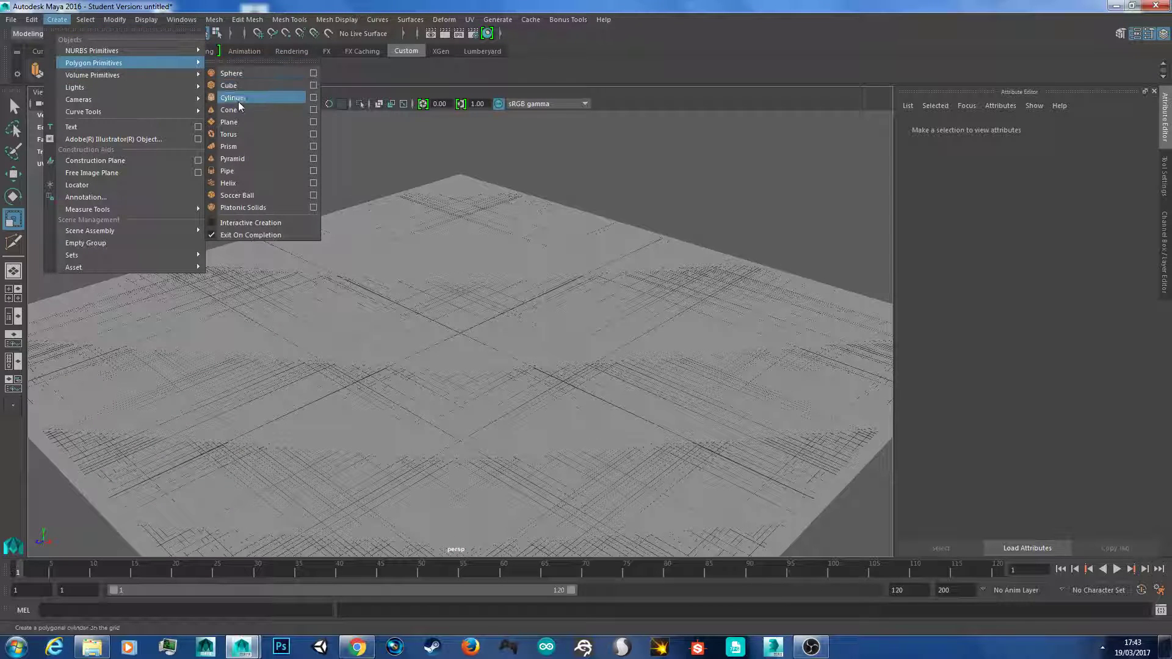
left_click(234, 76)
left_click_drag(462, 334, 459, 258)
key("w")
scroll(543, 256, "up", 3)
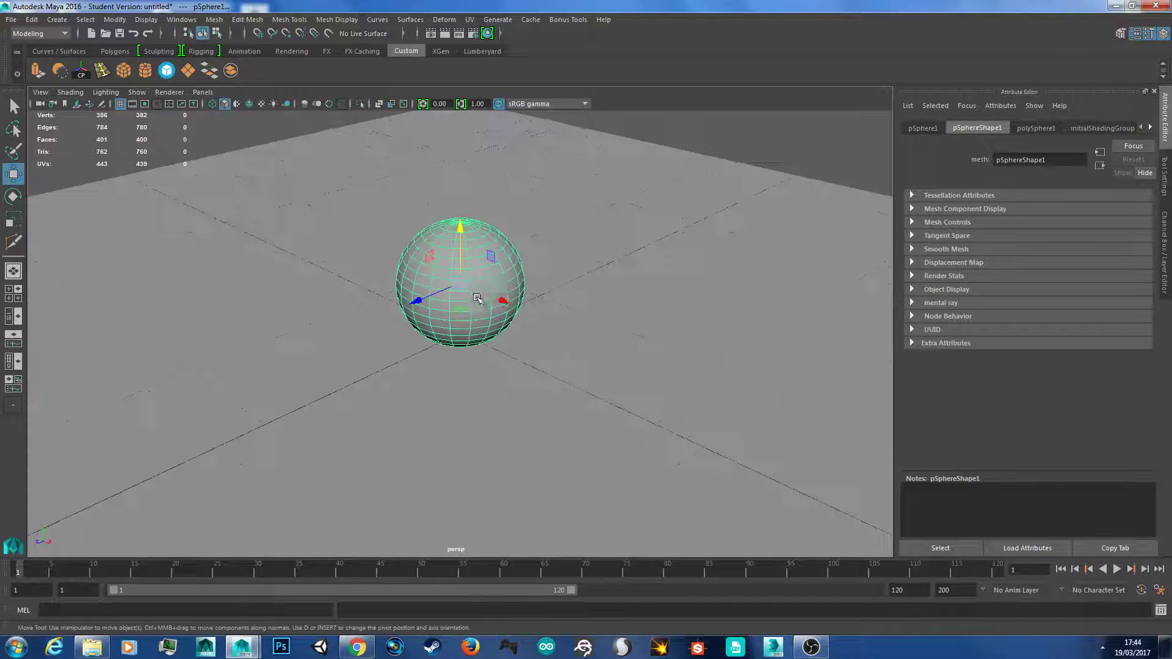
scroll(544, 256, "down", 2)
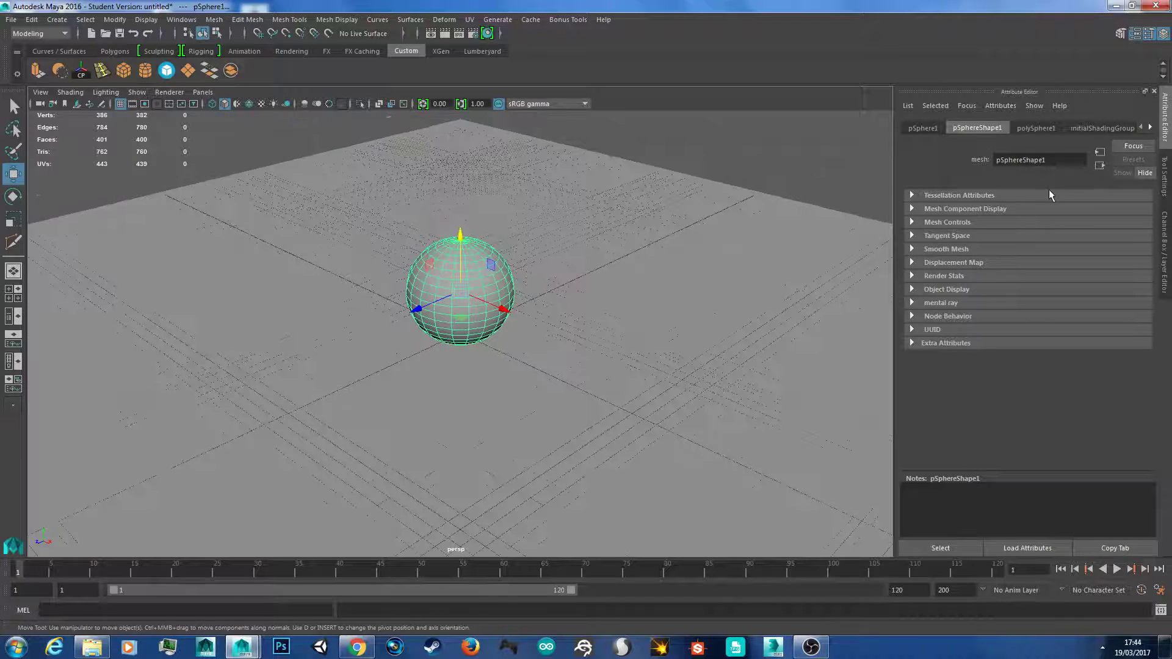
right_click(484, 286)
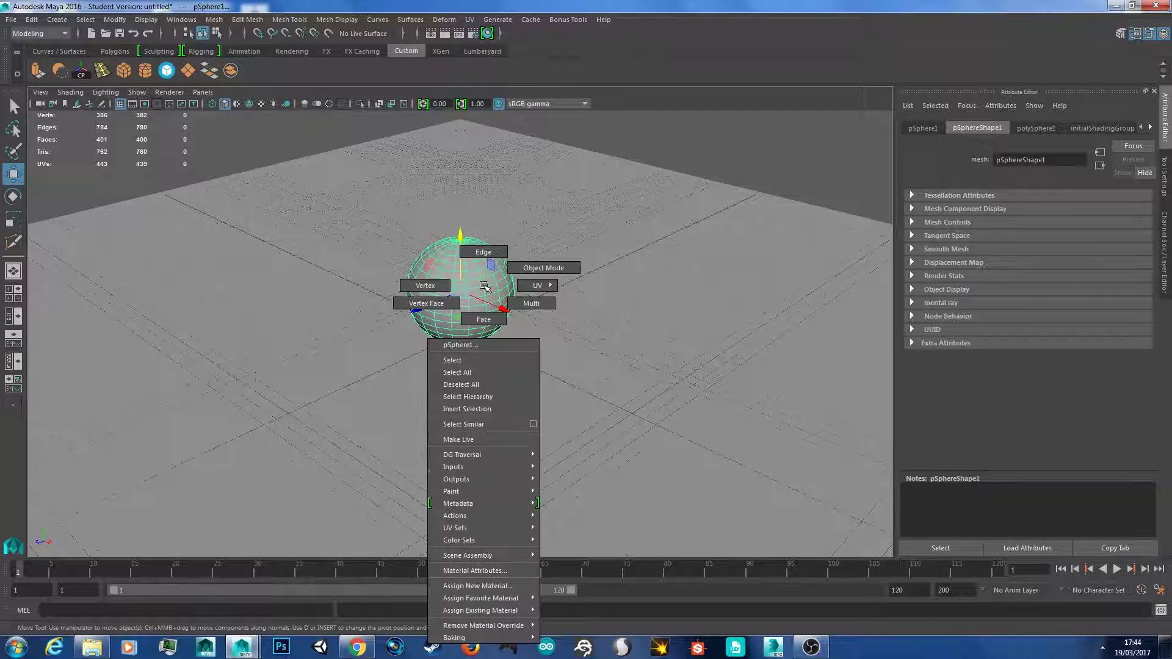
Assign a new mia_material_x shader to pSphere1.
left_click(513, 591)
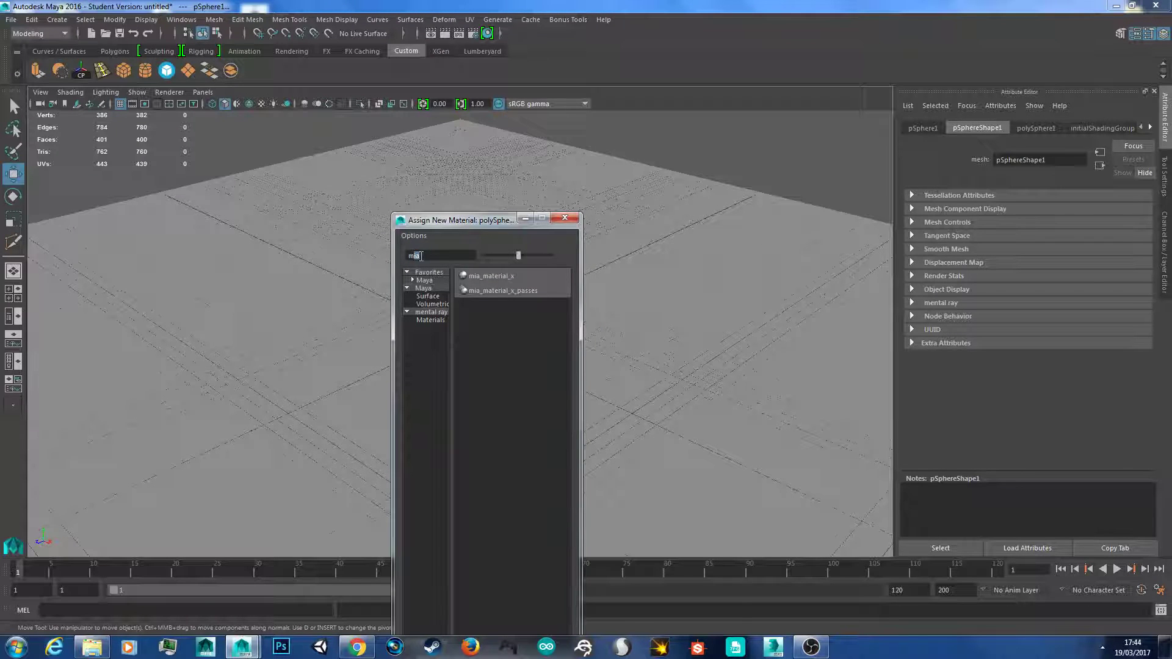
left_click(537, 277)
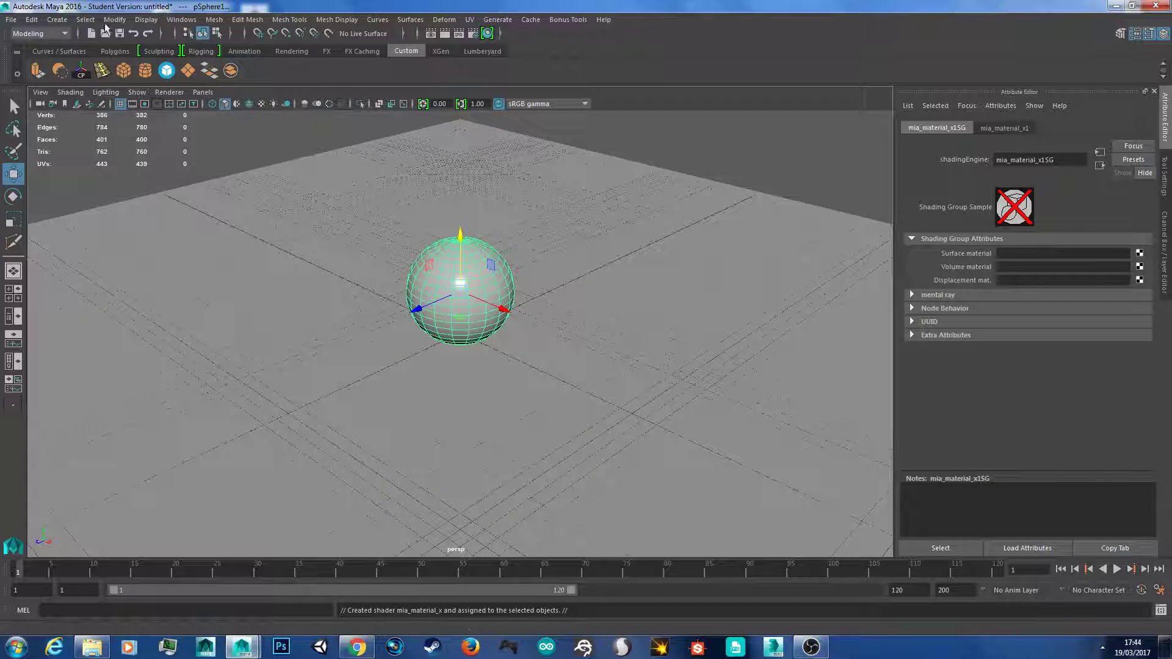
left_click(169, 19)
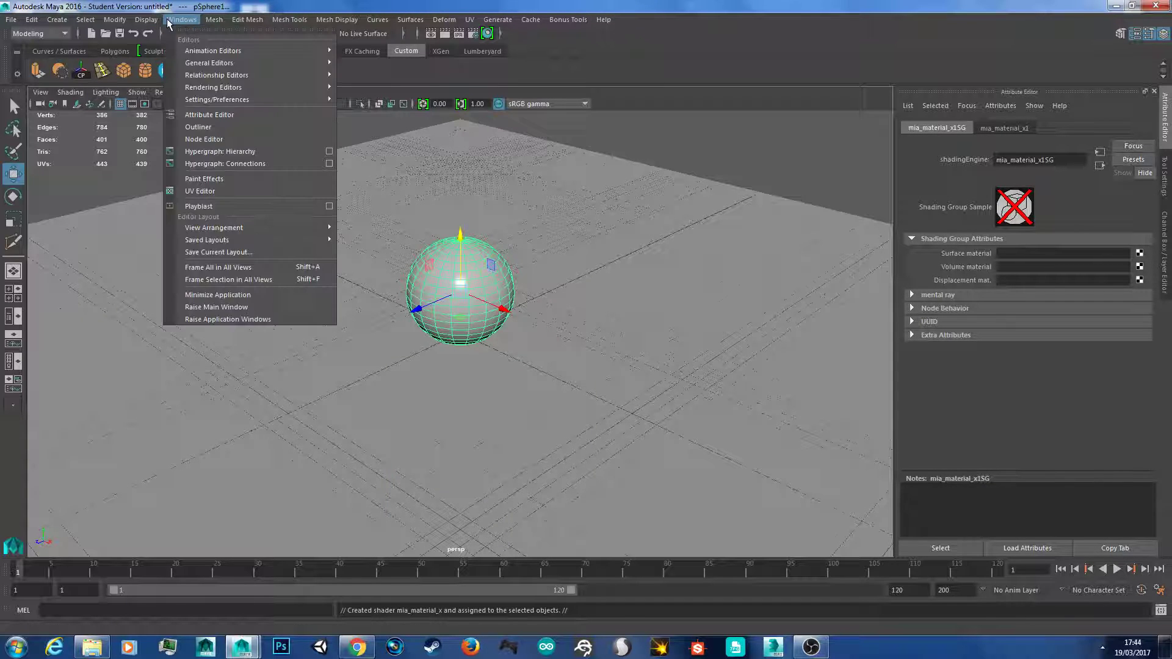
mouse_move(268, 100)
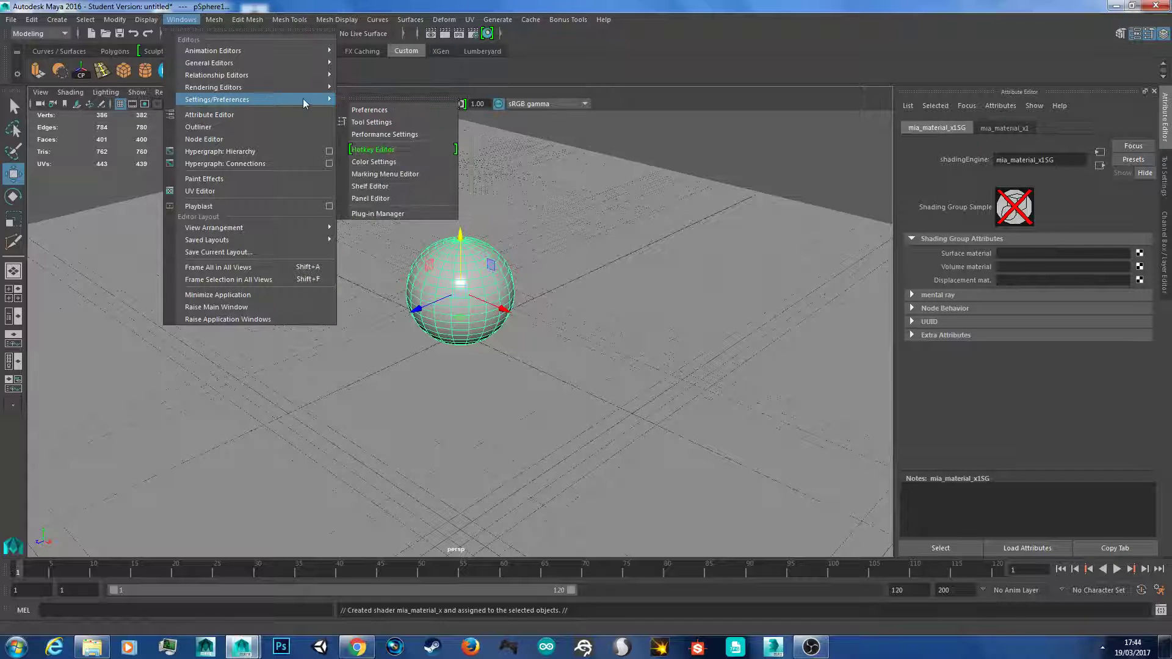
left_click(397, 215)
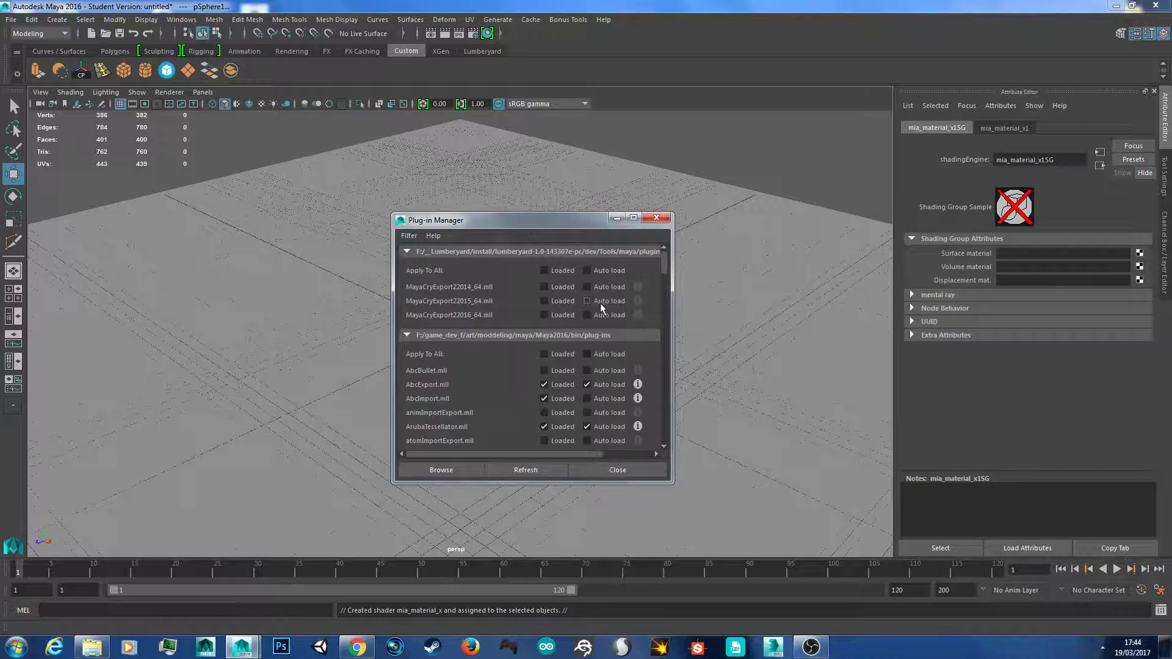
left_click_drag(669, 262, 673, 360)
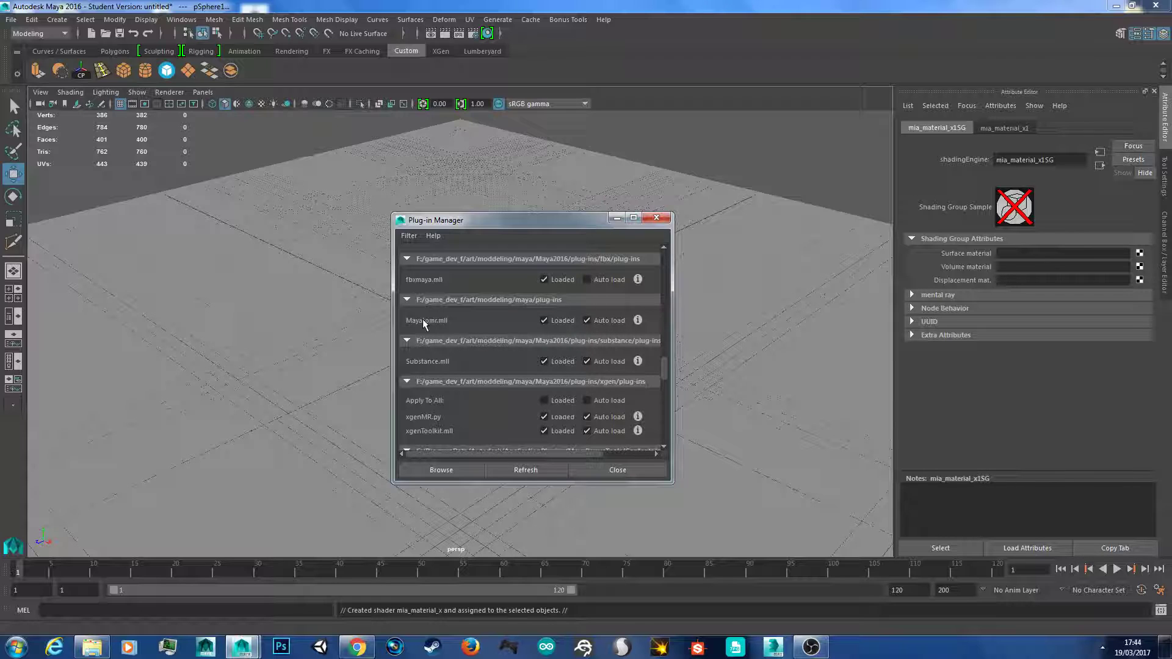
left_click(657, 218)
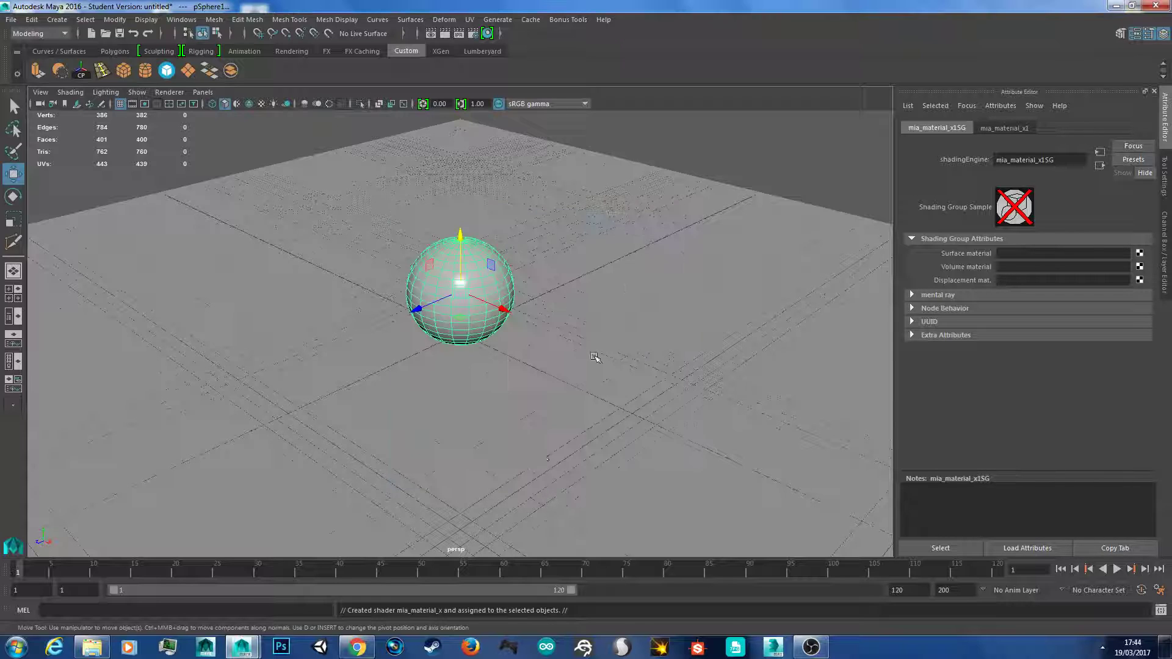
left_click(354, 647)
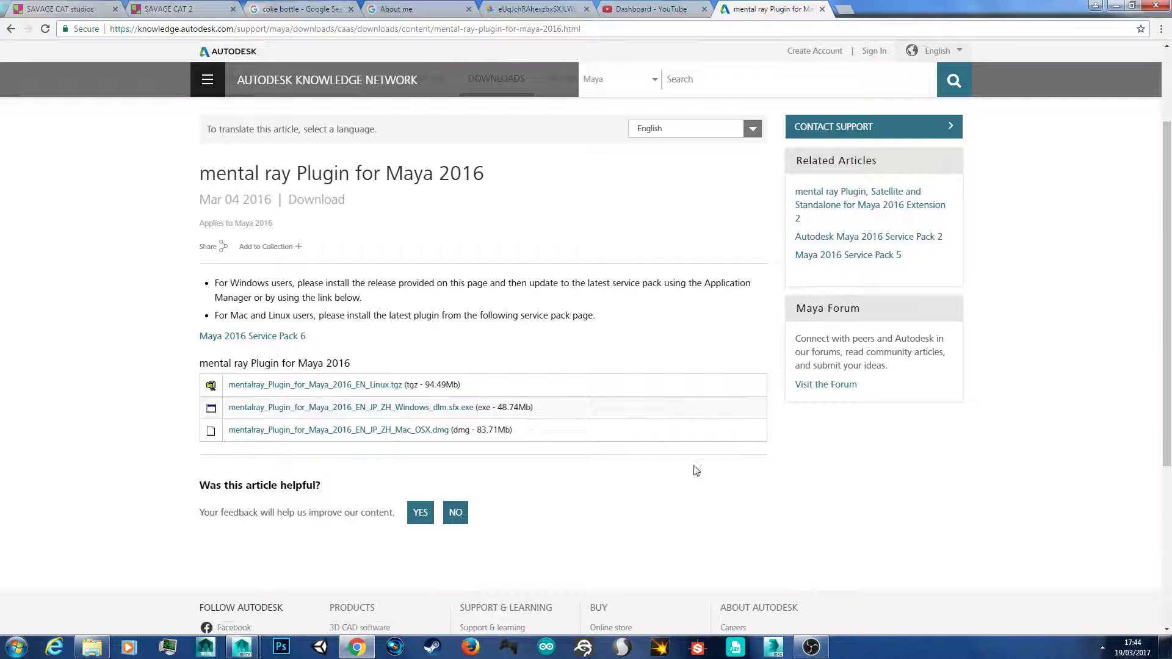
mouse_move(243, 646)
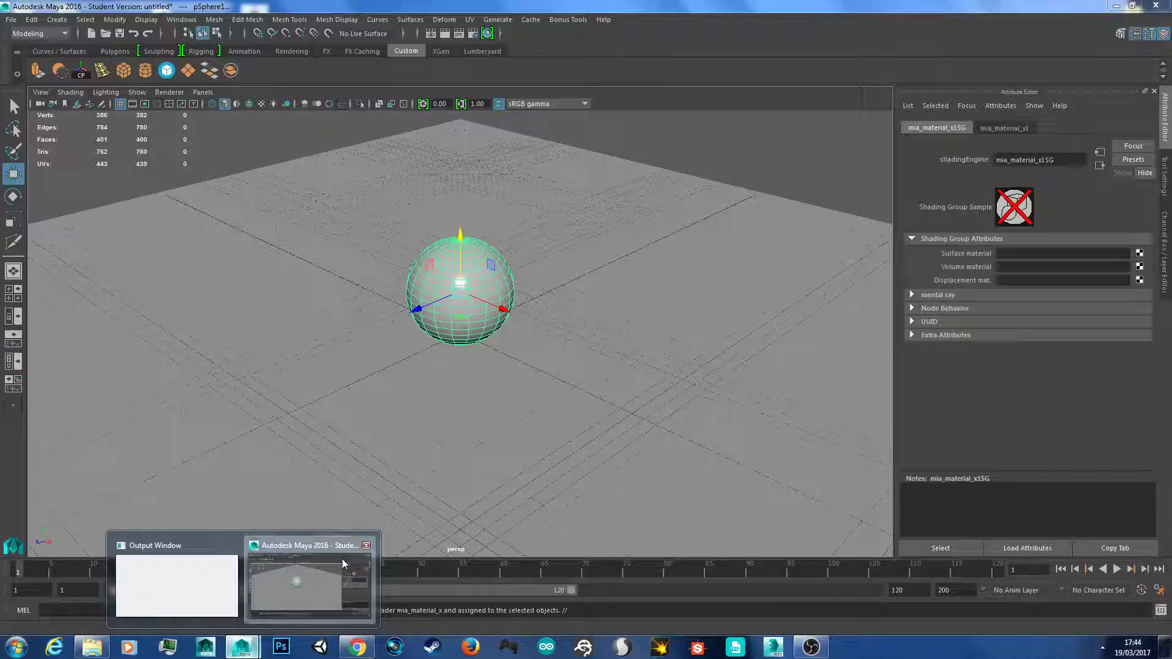
left_click(343, 565)
Apply the Copper preset to mia_material_x1 and frame the golden sphere on the plane.
left_click(999, 129)
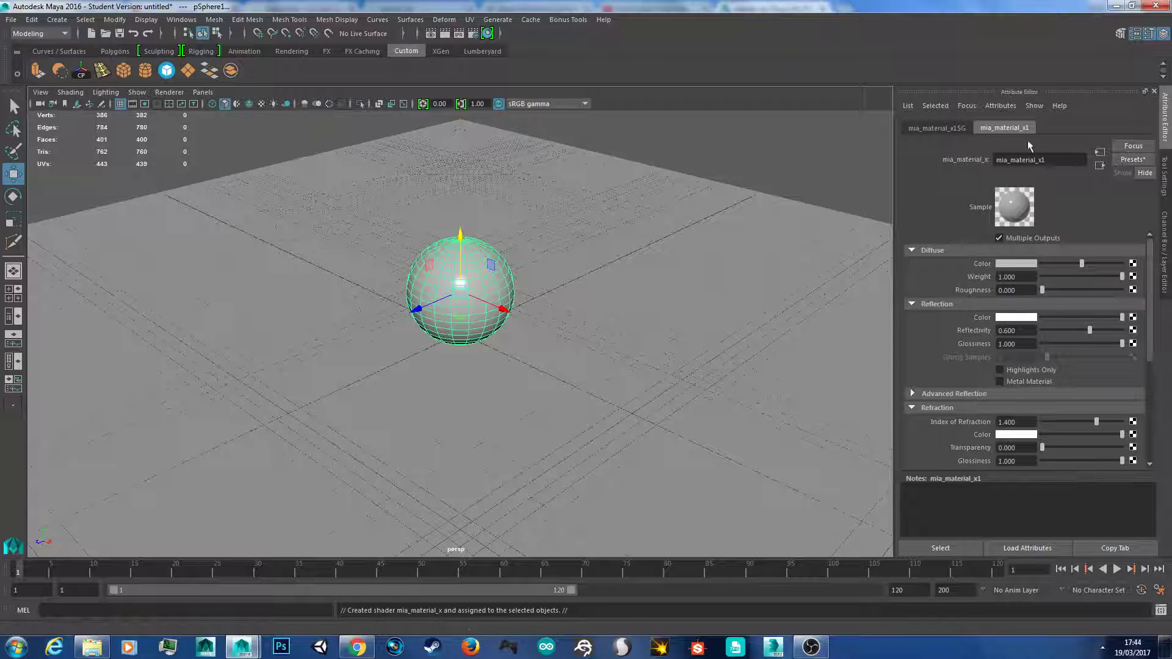
left_click(1127, 161)
mouse_move(1050, 210)
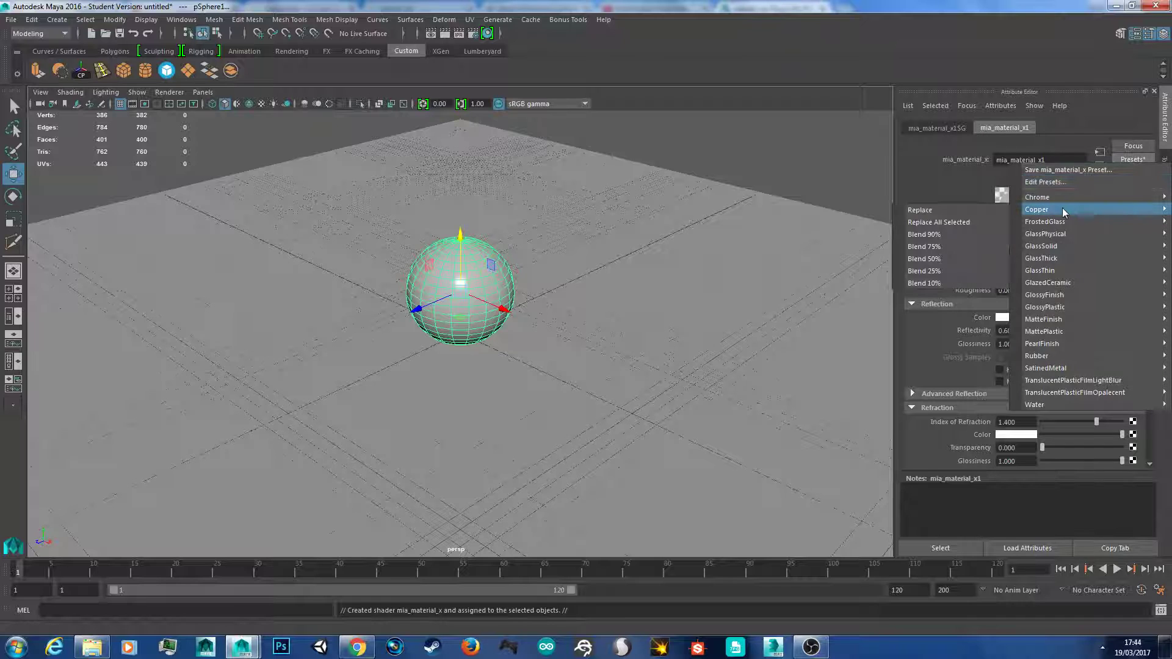
left_click(958, 210)
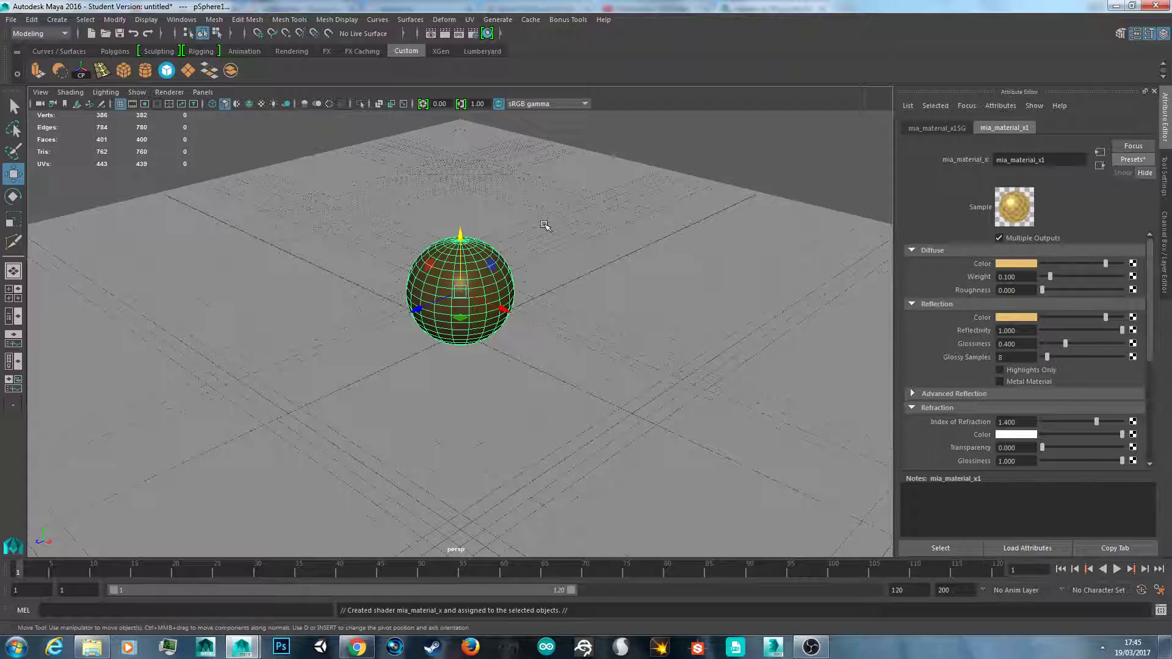
scroll(555, 271, "up", 4)
left_click_drag(597, 314, 447, 218, "alt")
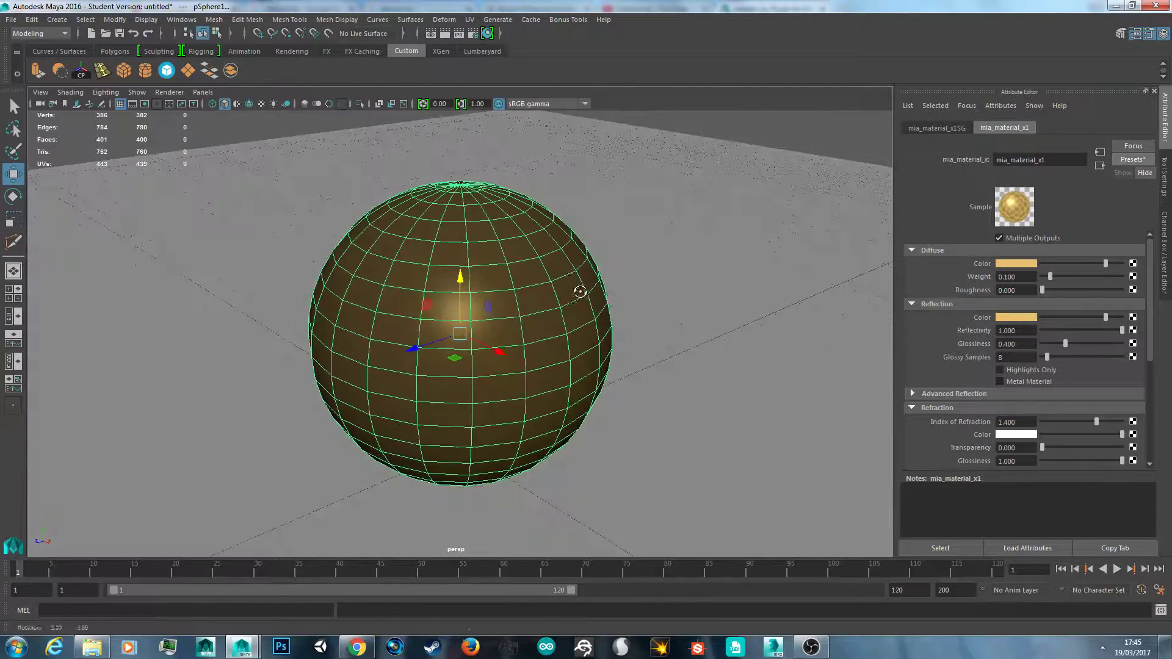
scroll(590, 272, "down", 4)
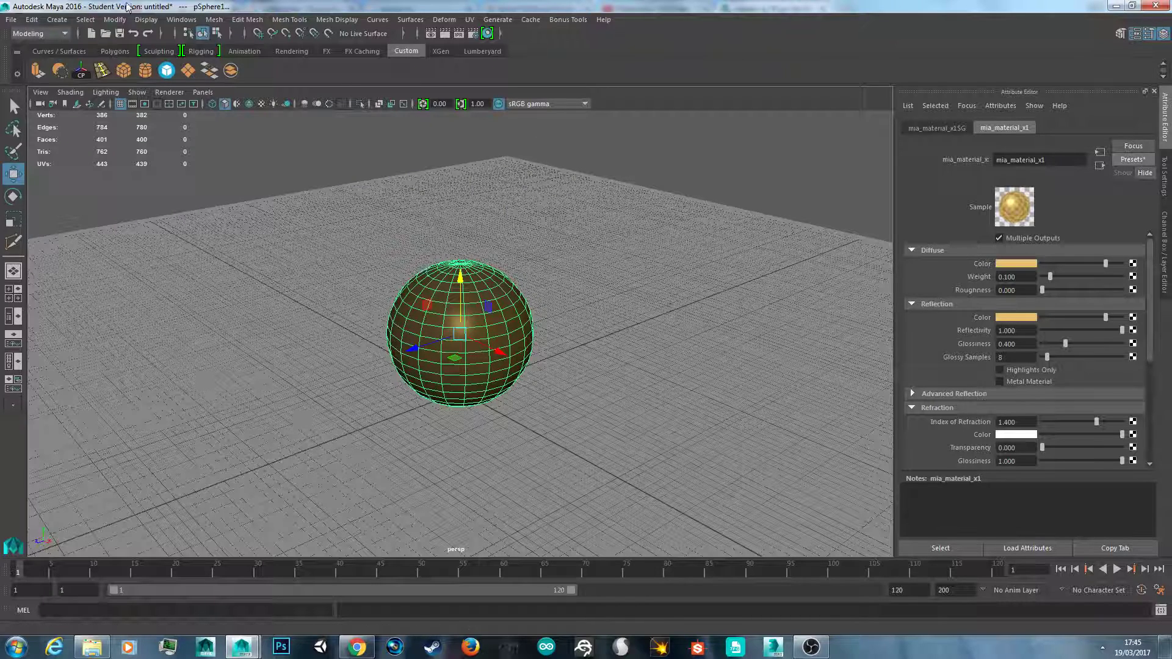
Set the renderer to mental ray in Render Settings.
left_click(171, 22)
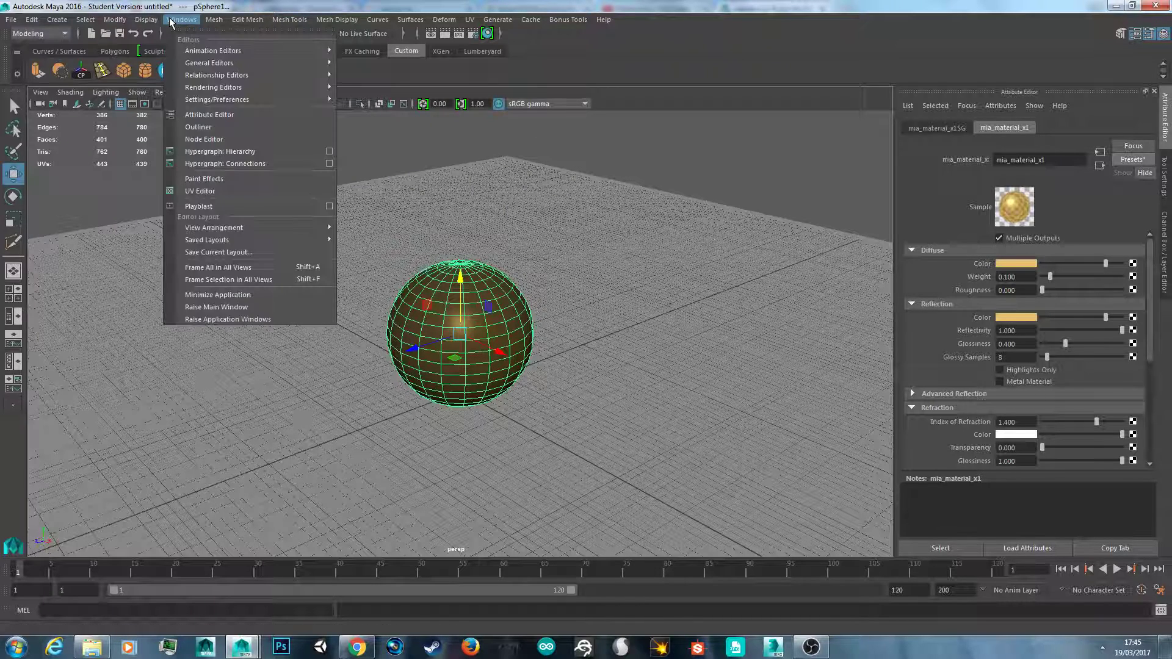
mouse_move(256, 99)
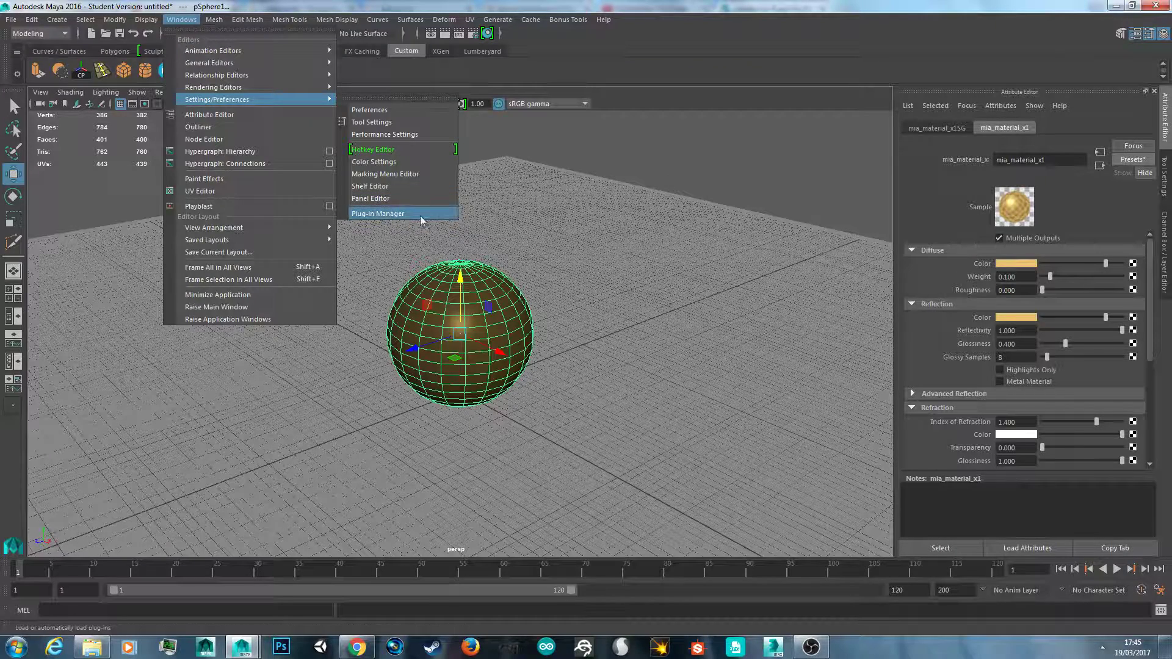
left_click(664, 177)
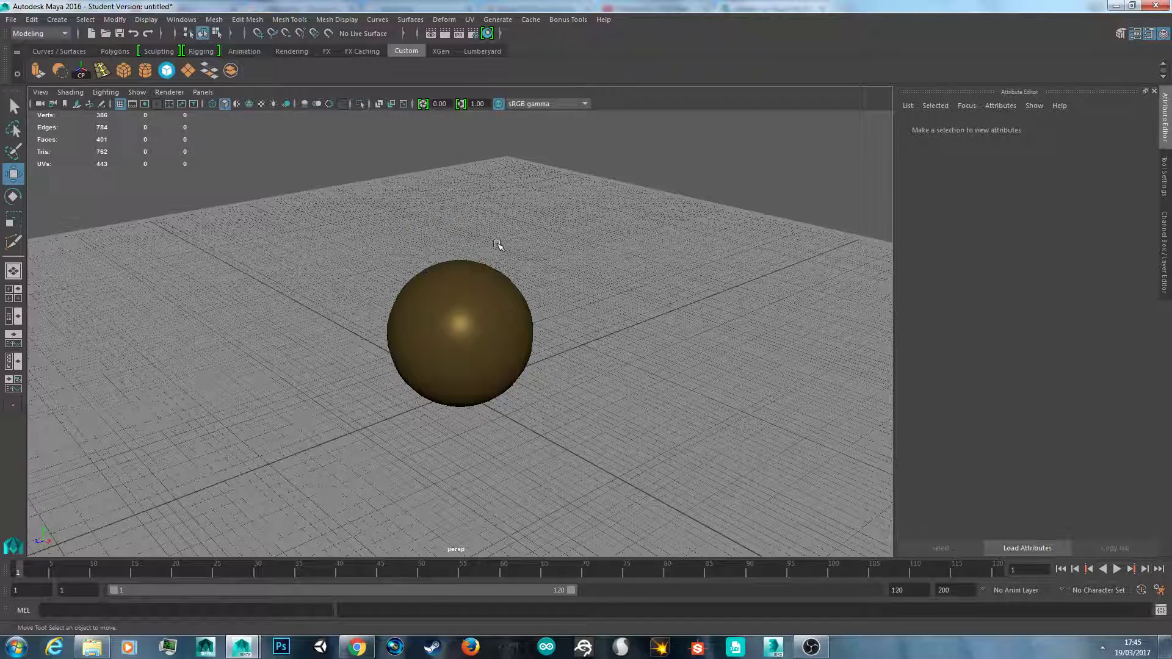
left_click(475, 33)
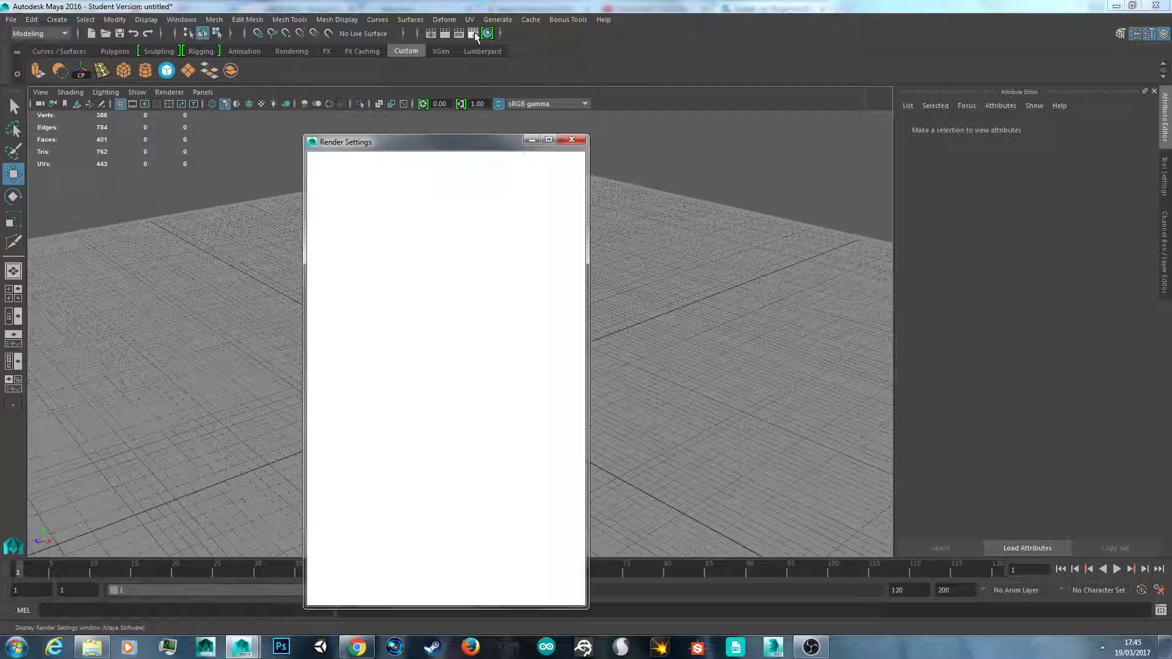
left_click_drag(457, 141, 747, 49)
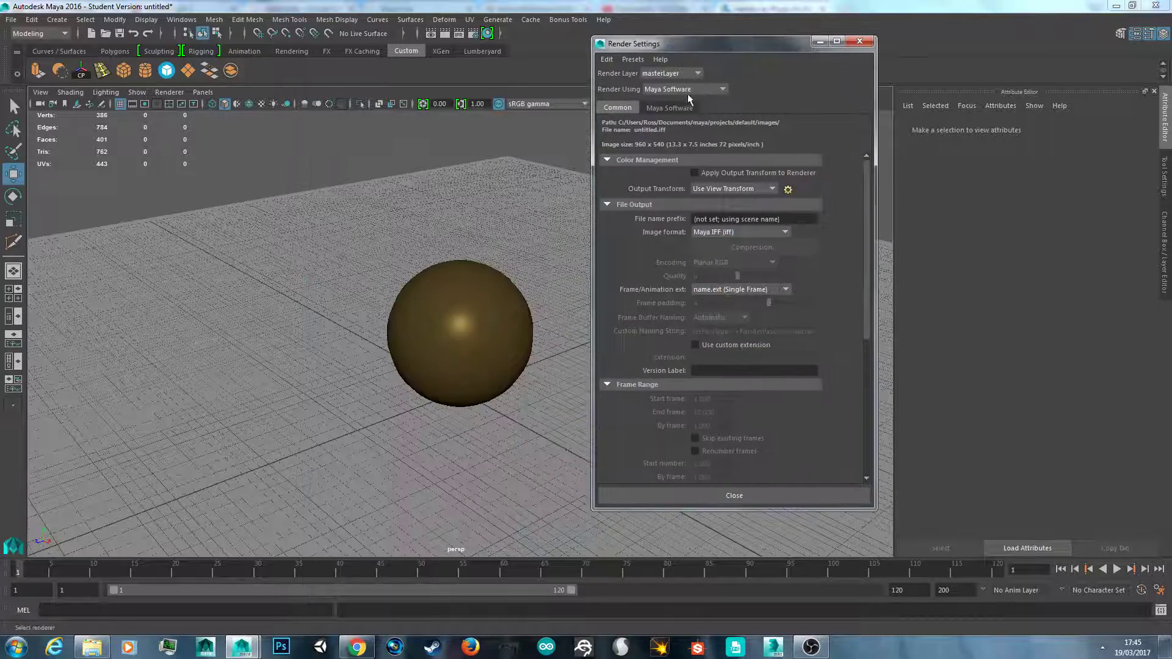
left_click(723, 91)
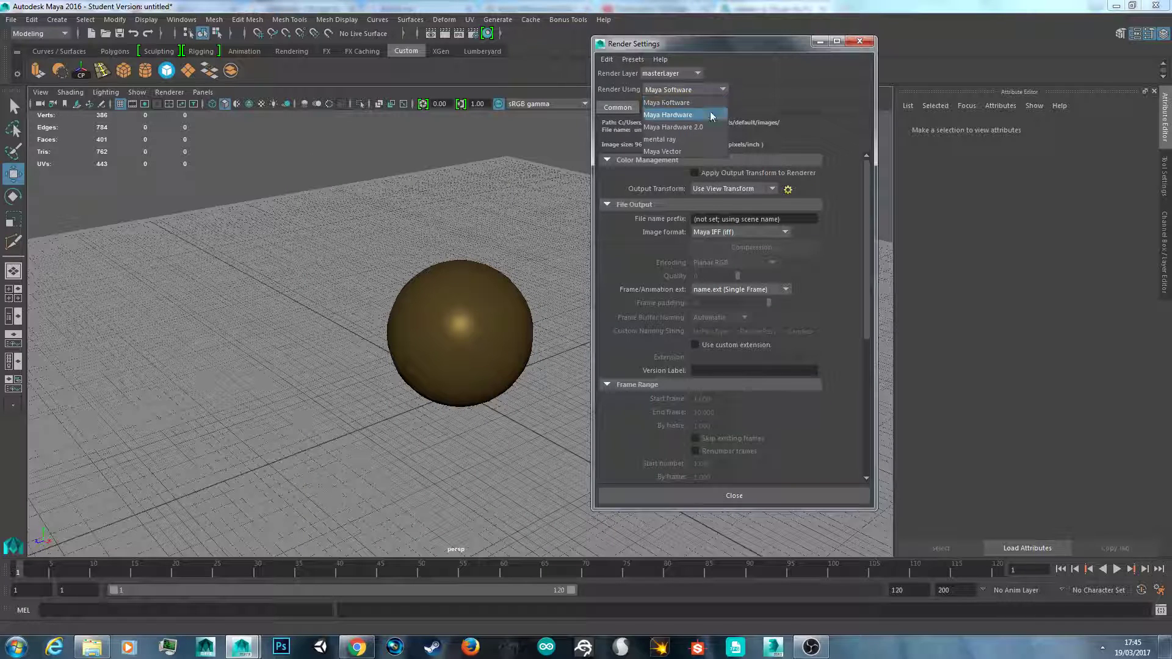
left_click(699, 141)
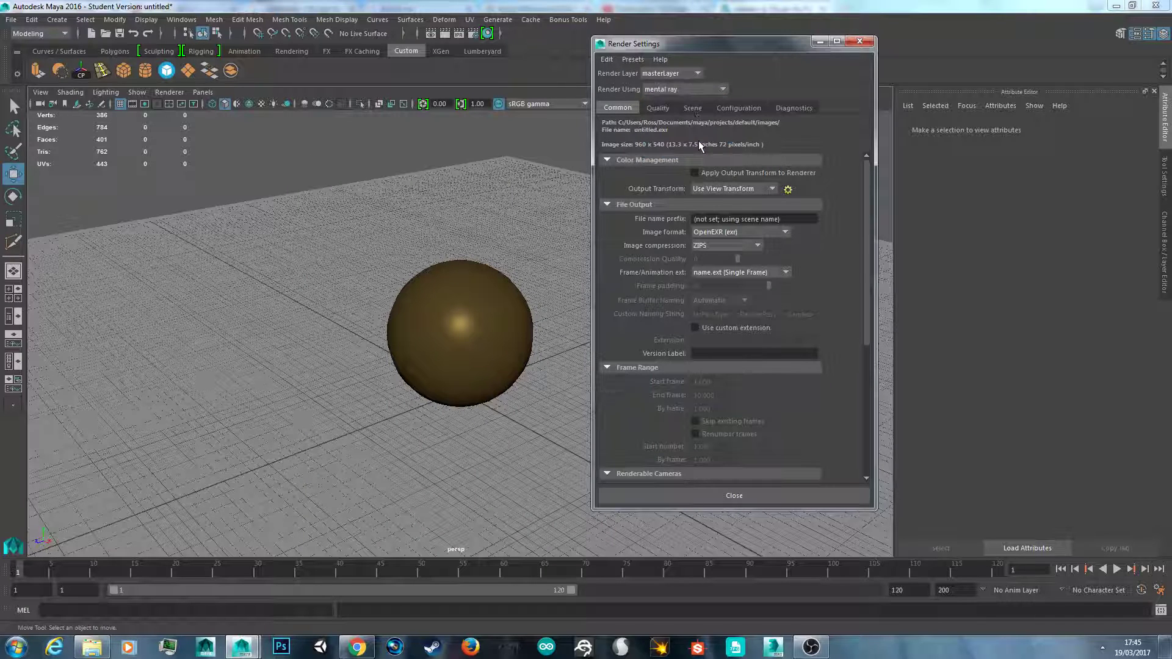
Create a Physical Sun and Sky from the Scene settings and close Render Settings.
left_click(693, 108)
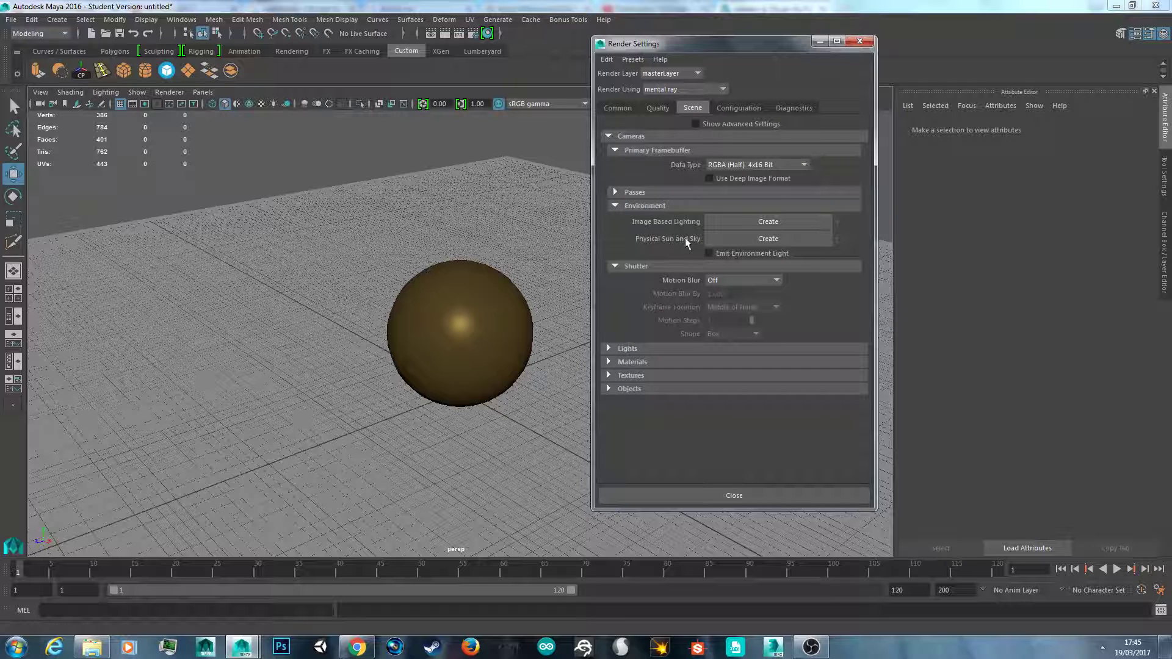
left_click(753, 238)
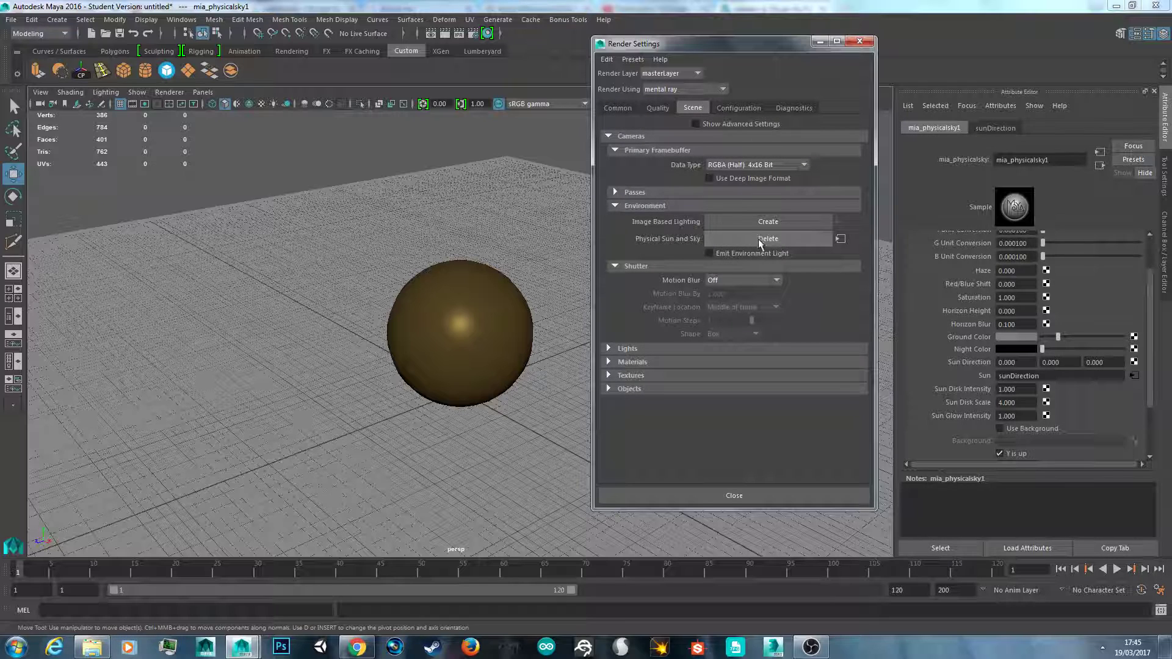
left_click(736, 497)
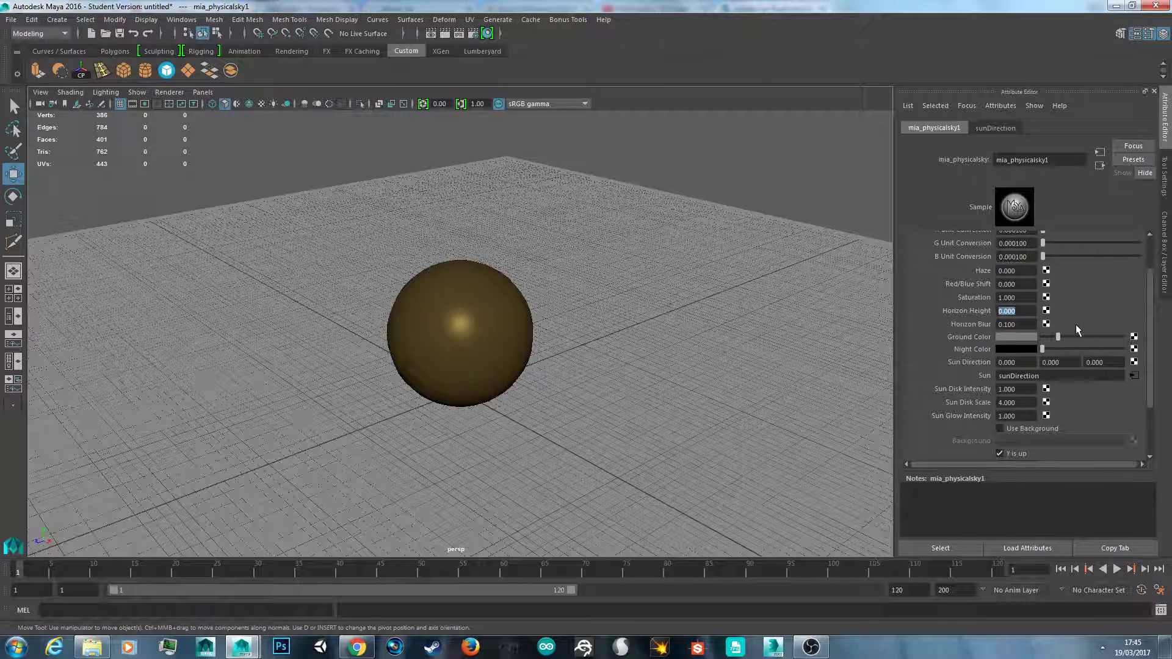
Set mia_physicalsky1 Horizon Height to -3 and adjust the viewport zoom.
type("-3")
key("Return")
scroll(673, 242, "up", 3)
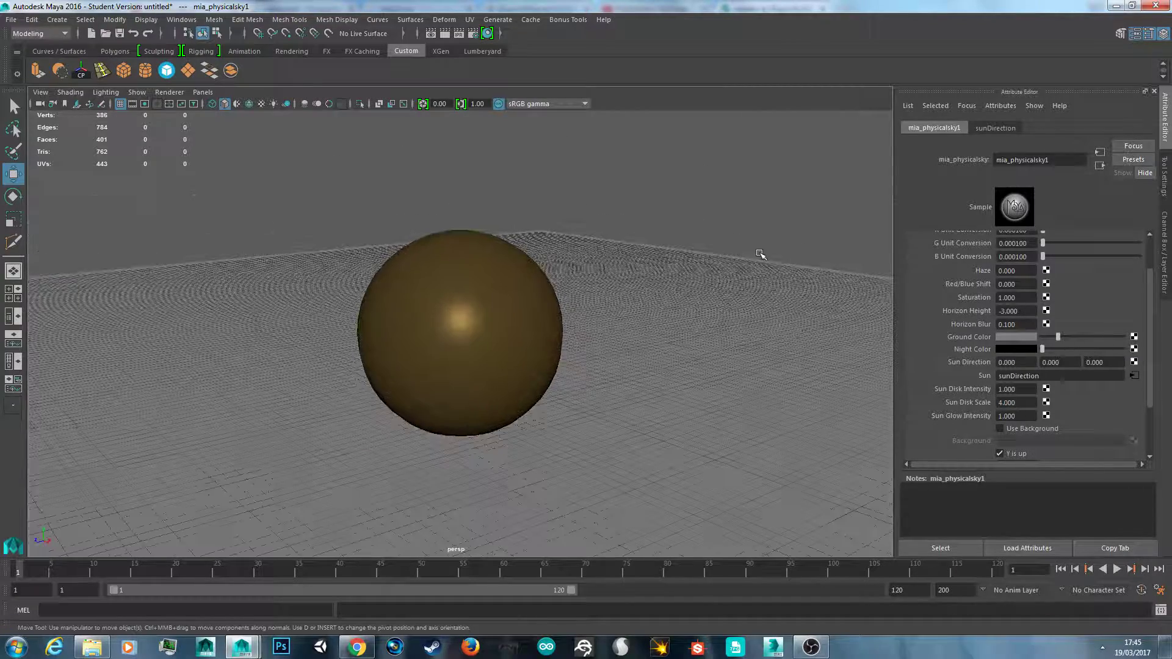
scroll(675, 248, "down", 3)
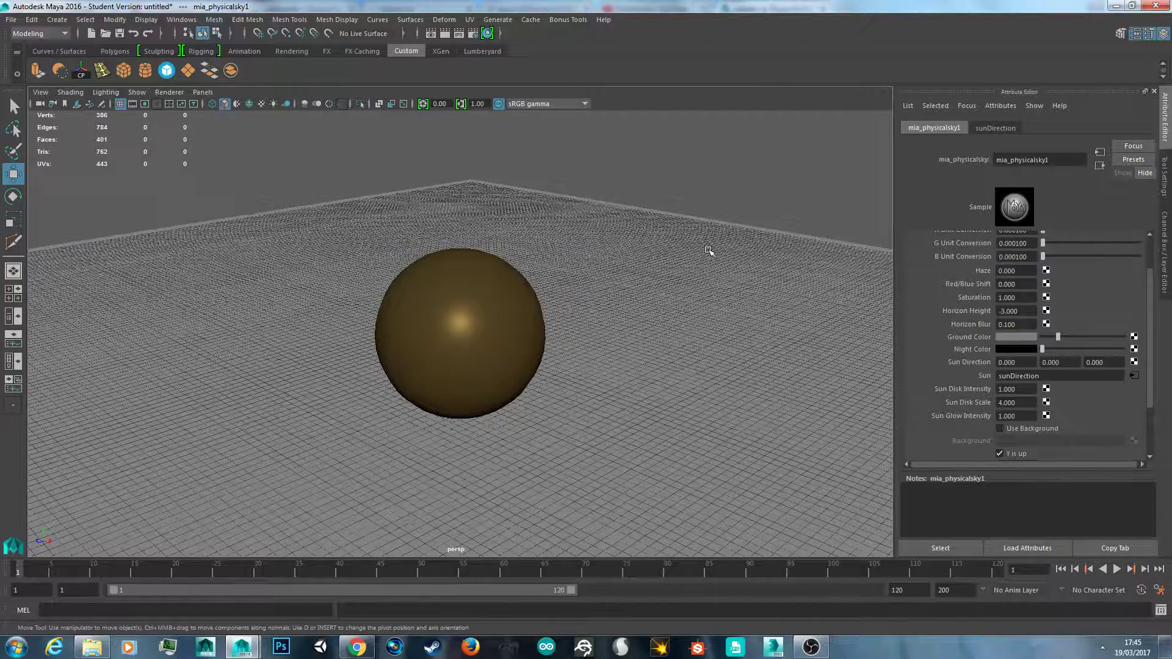
scroll(708, 251, "up", 3)
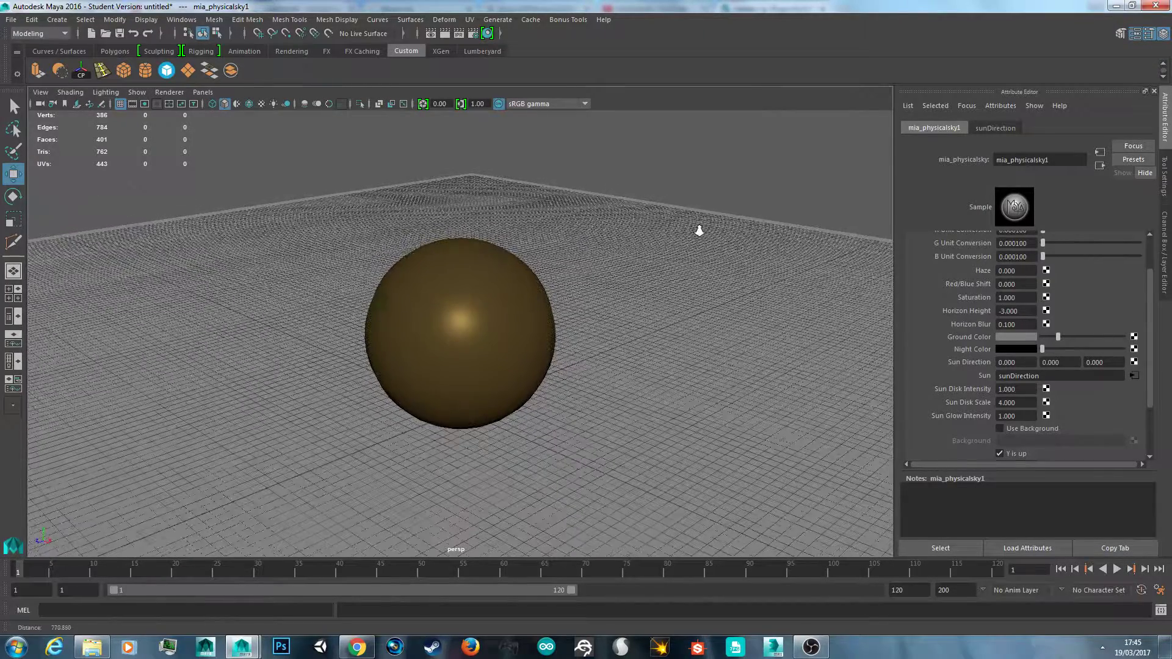
left_click(432, 35)
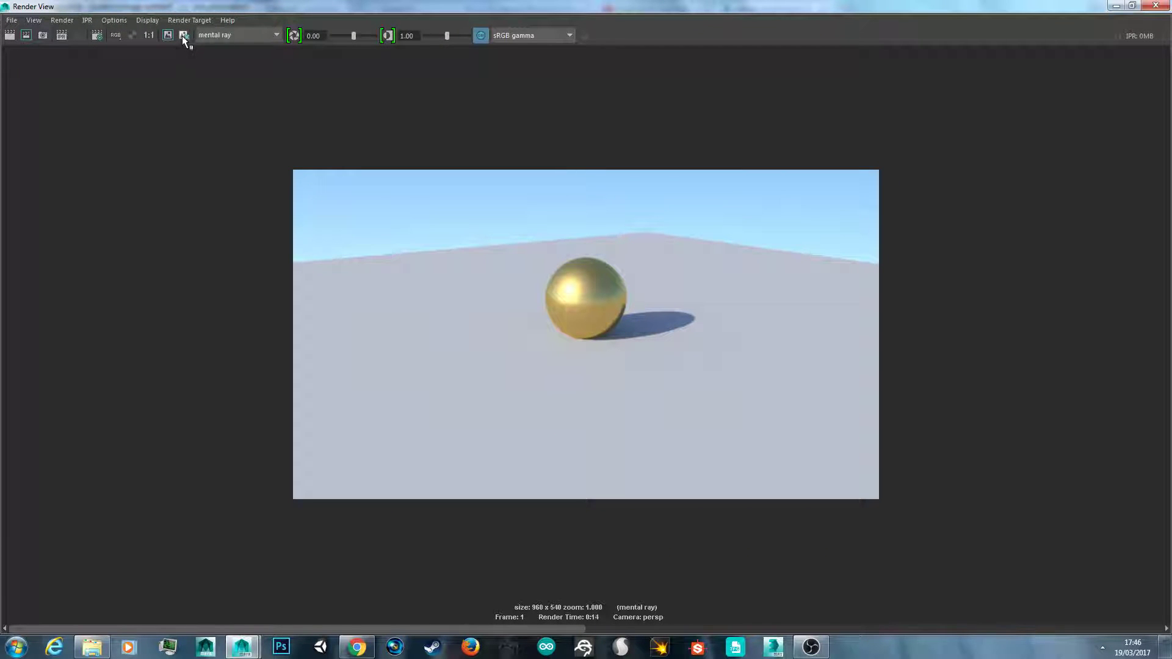
Confirm mental ray as the renderer and render the current frame.
left_click(254, 33)
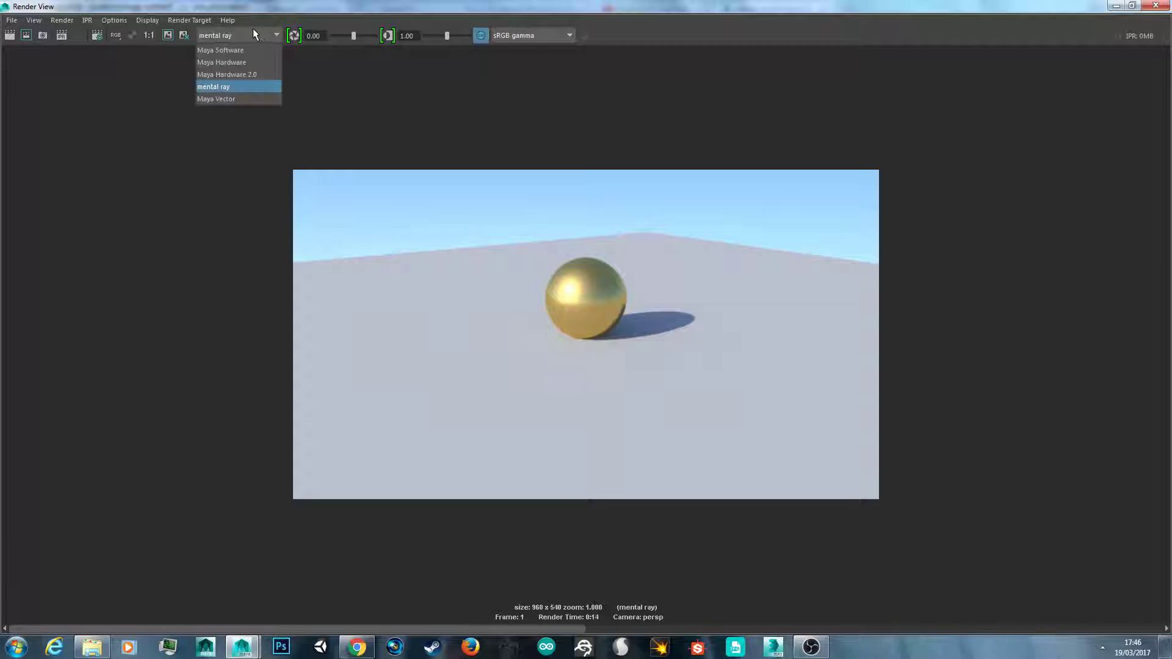
left_click(243, 35)
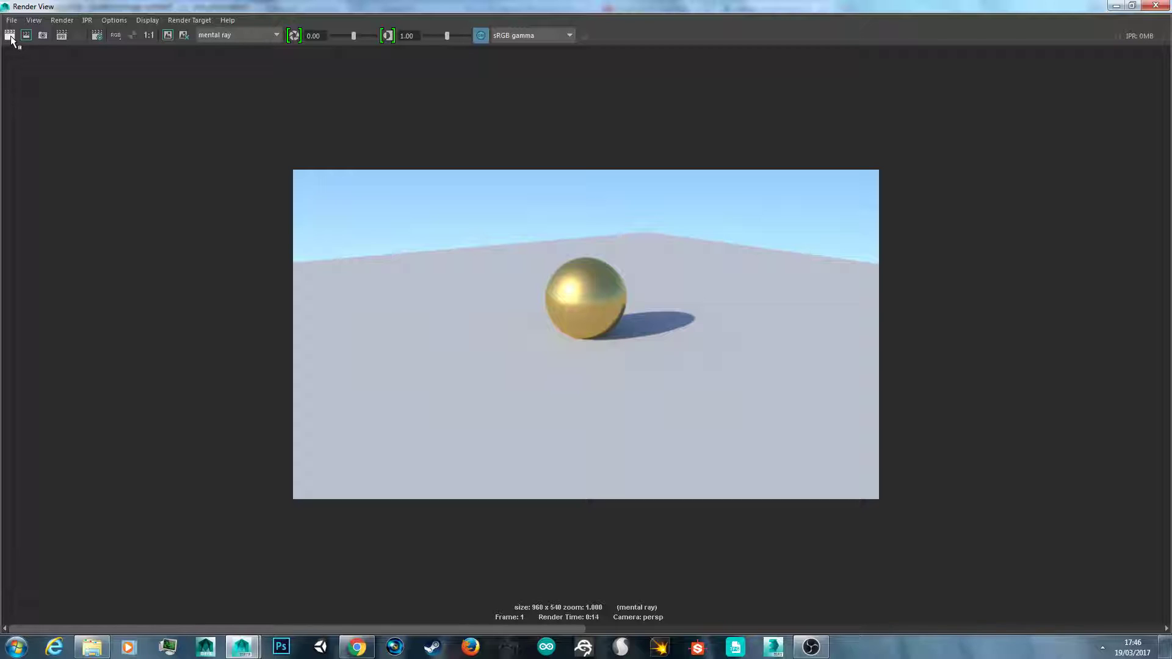
left_click(1156, 5)
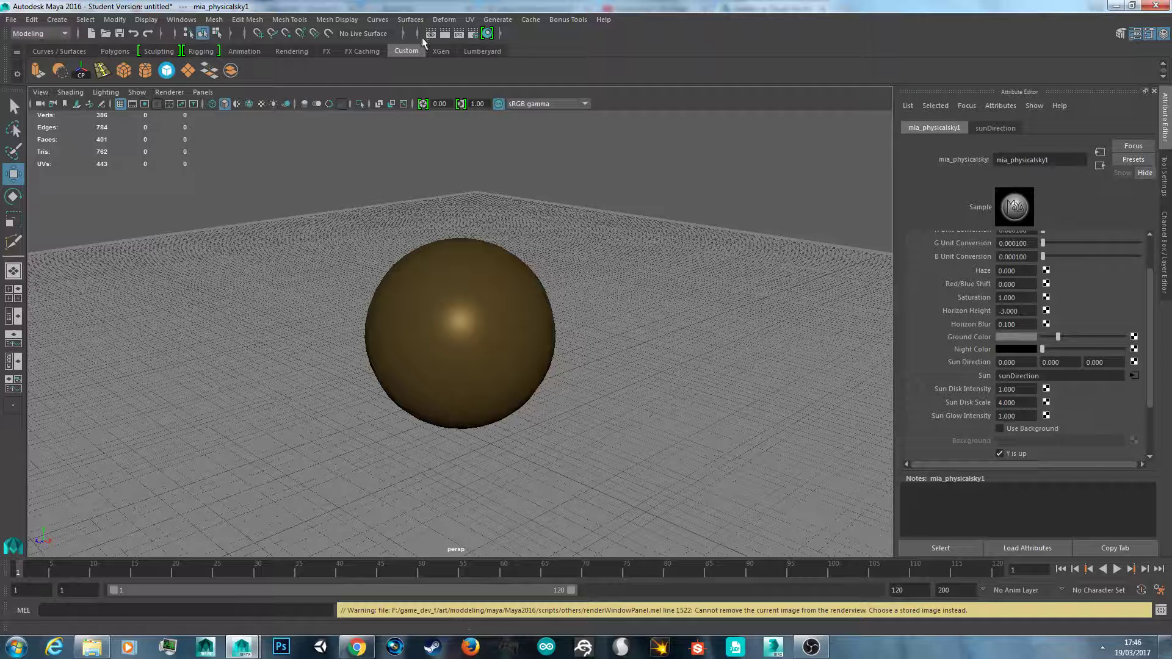
left_click(442, 33)
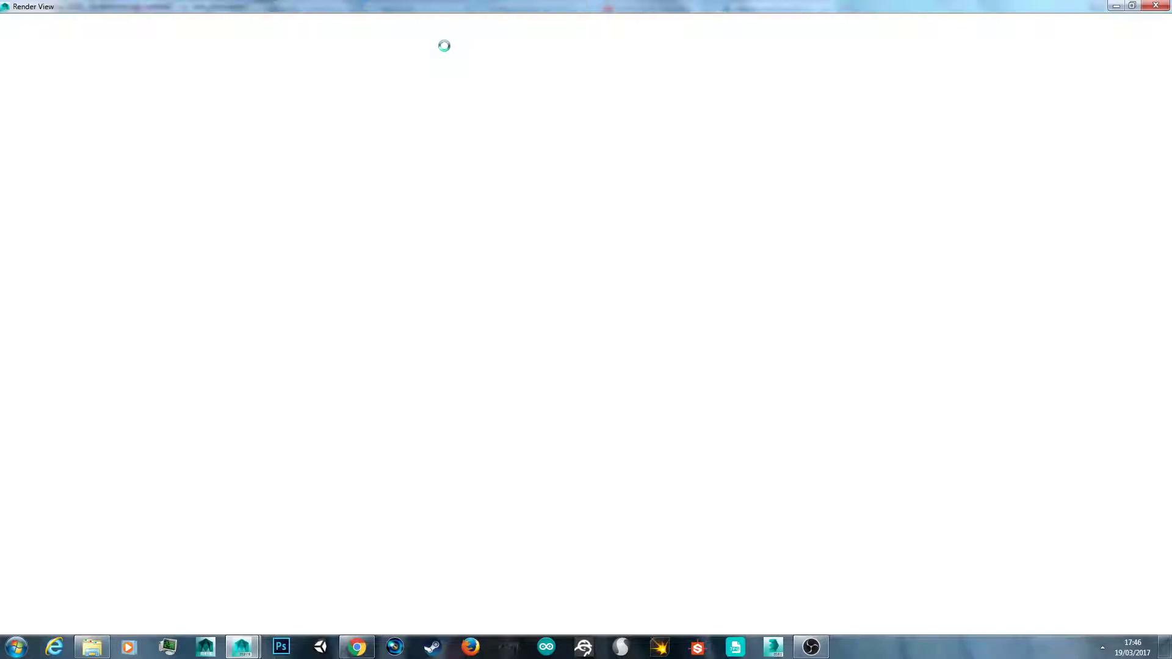